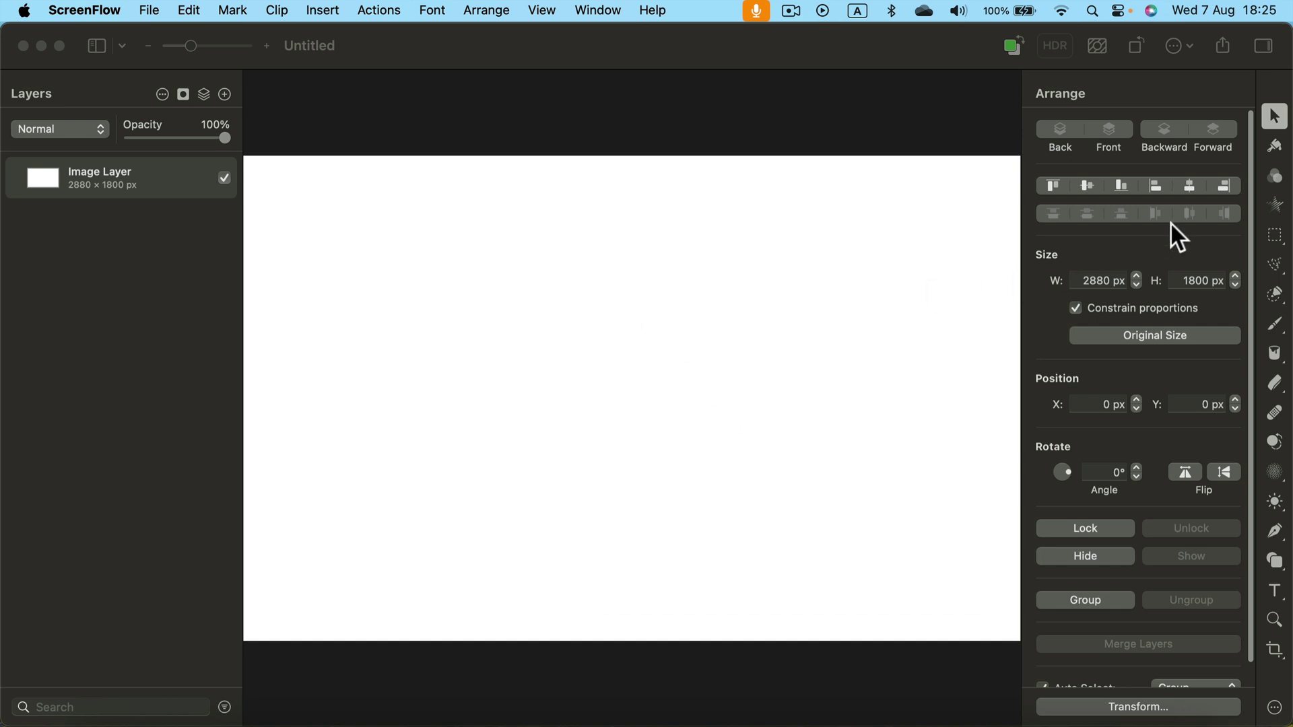
Pick the plain single-headed Arrow from the Basic collection in the Shapes library
{"action": "left_click", "coordinate": [1279, 570]}
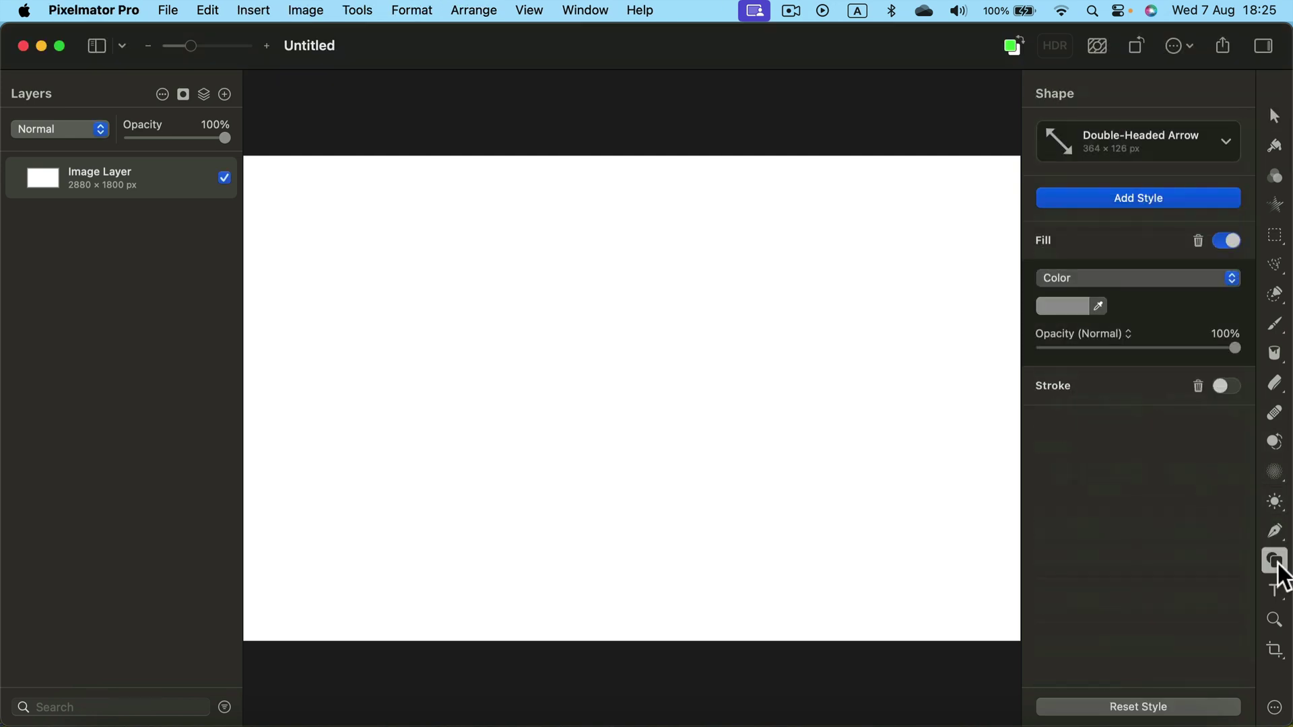
{"action": "left_click", "coordinate": [1224, 142]}
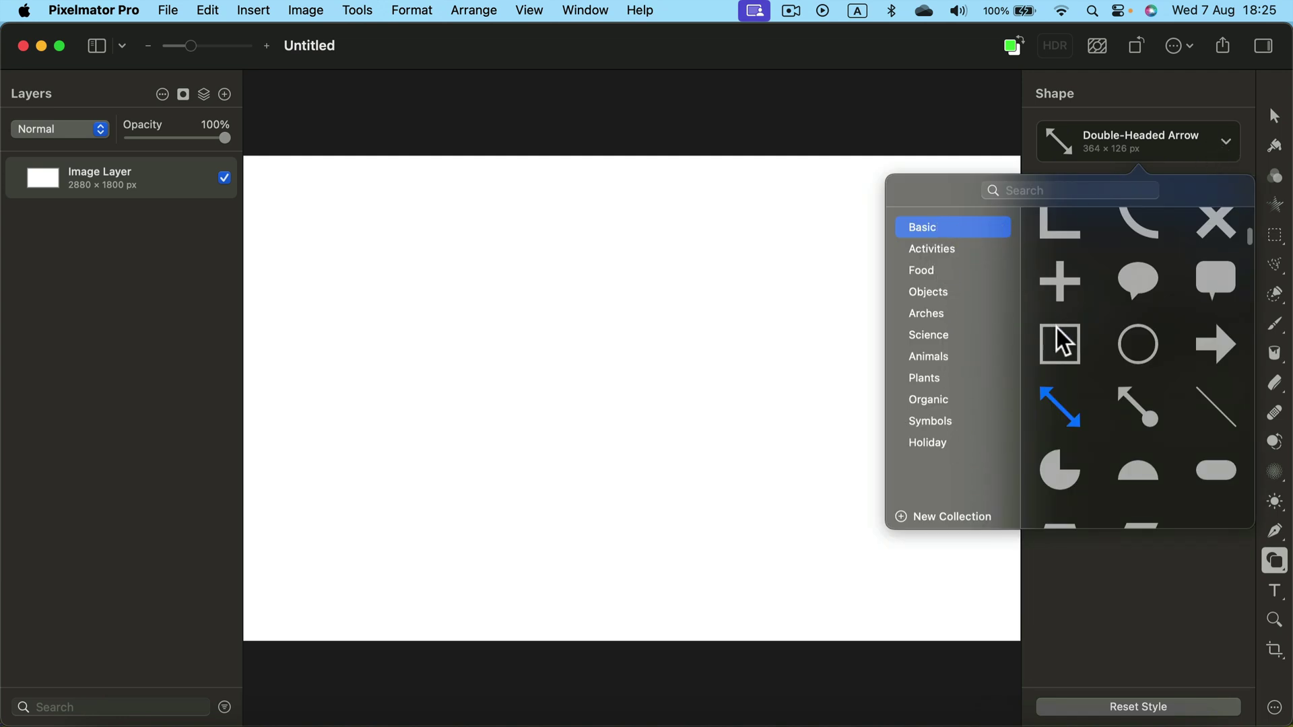
{"action": "scroll", "coordinate": [1071, 343], "scroll_direction": "up", "scroll_amount": 1}
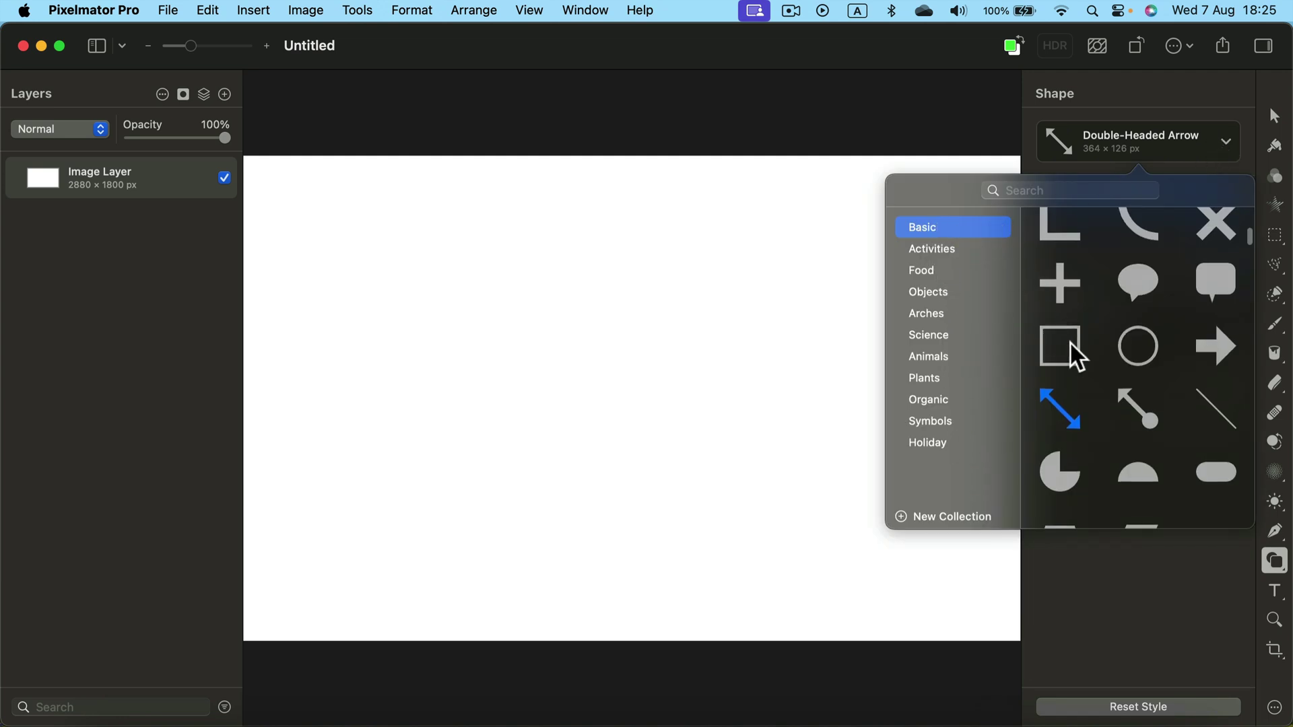
{"action": "left_click", "coordinate": [1220, 357]}
Draw a grey arrow slanting down-right, enlarge its head, and stretch it to 2215.7 px wide
{"action": "mouse_move", "coordinate": [482, 243]}
{"action": "left_mouse_down"}
{"action": "mouse_move", "coordinate": [713, 289]}
{"action": "mouse_move", "coordinate": [805, 346]}
{"action": "mouse_move", "coordinate": [826, 524]}
{"action": "mouse_move", "coordinate": [688, 601]}
{"action": "mouse_move", "coordinate": [378, 478]}
{"action": "mouse_move", "coordinate": [722, 476]}
{"action": "mouse_move", "coordinate": [868, 557]}
{"action": "mouse_move", "coordinate": [520, 274]}
{"action": "mouse_move", "coordinate": [707, 331]}
{"action": "mouse_move", "coordinate": [883, 347]}
{"action": "mouse_move", "coordinate": [875, 242]}
{"action": "mouse_move", "coordinate": [834, 362]}
{"action": "mouse_move", "coordinate": [832, 339]}
{"action": "left_mouse_up"}
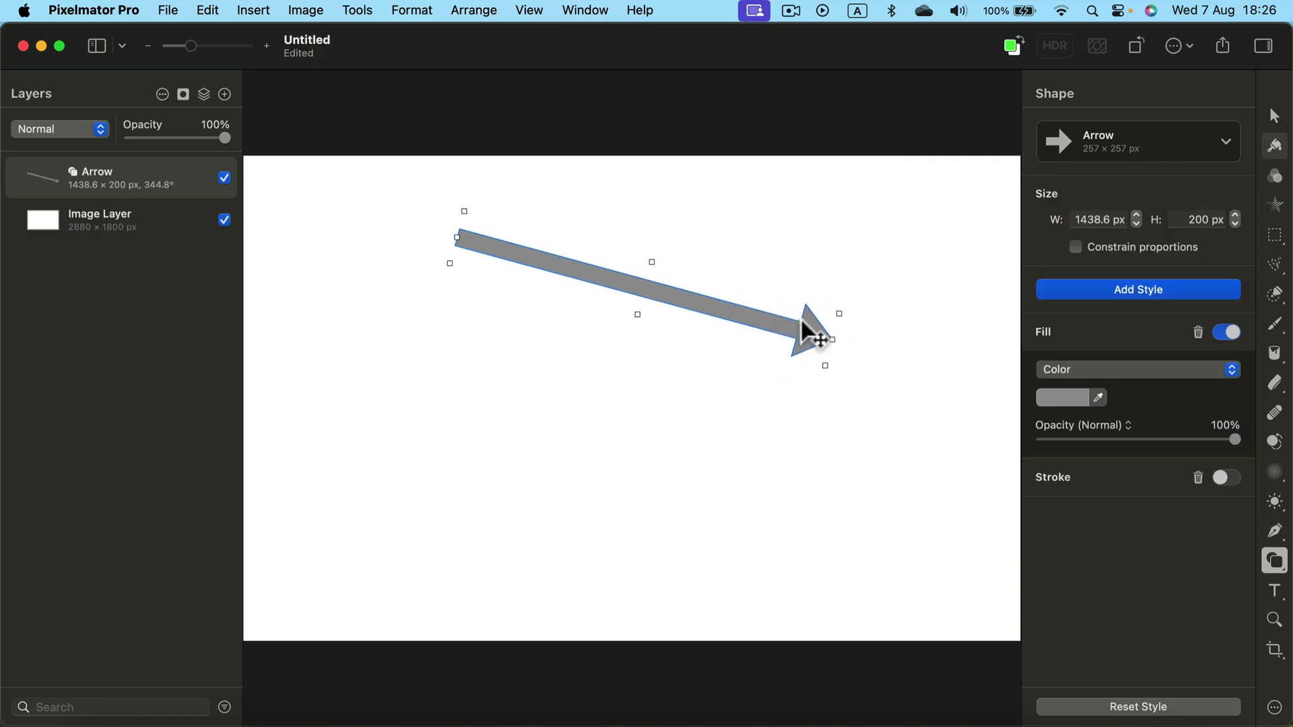
{"action": "left_click_drag", "start_coordinate": [800, 320], "coordinate": [982, 382]}
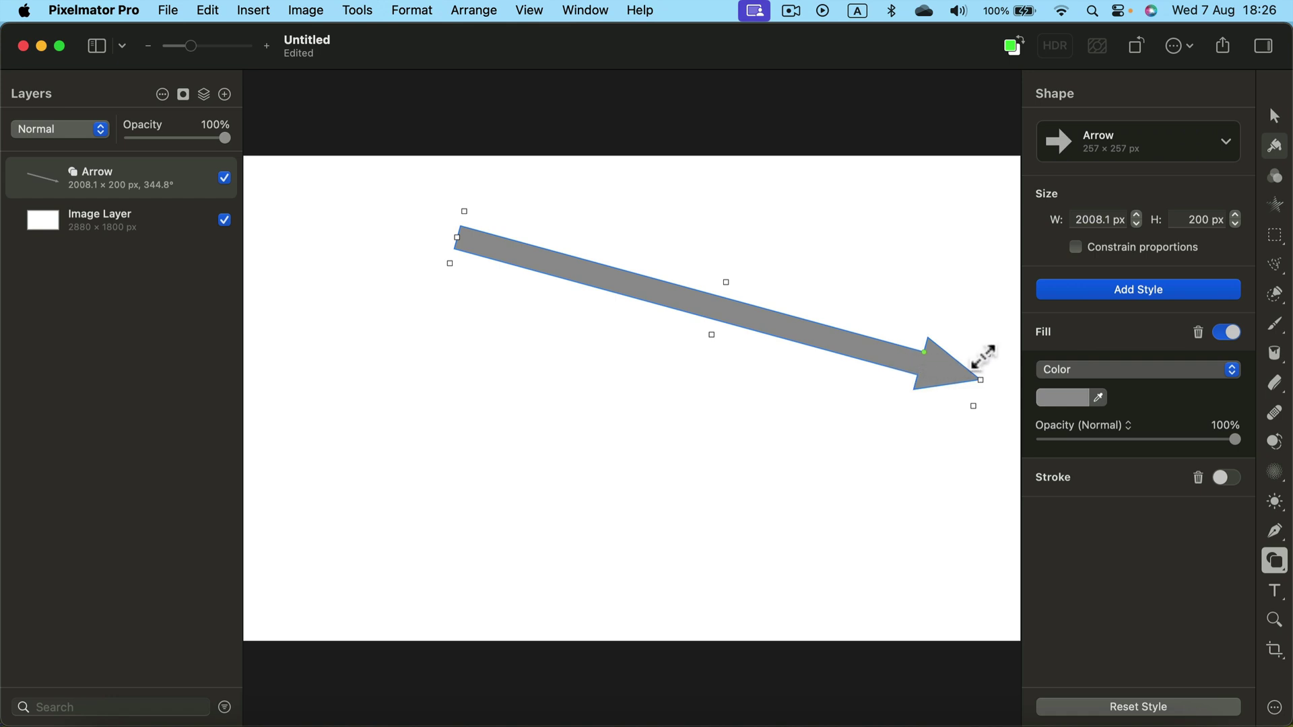
{"action": "left_click_drag", "start_coordinate": [456, 239], "coordinate": [403, 224]}
Rotate the arrow to 190° with the Rotate knob, then delete the Arrow layer
{"action": "key", "text": "v"}
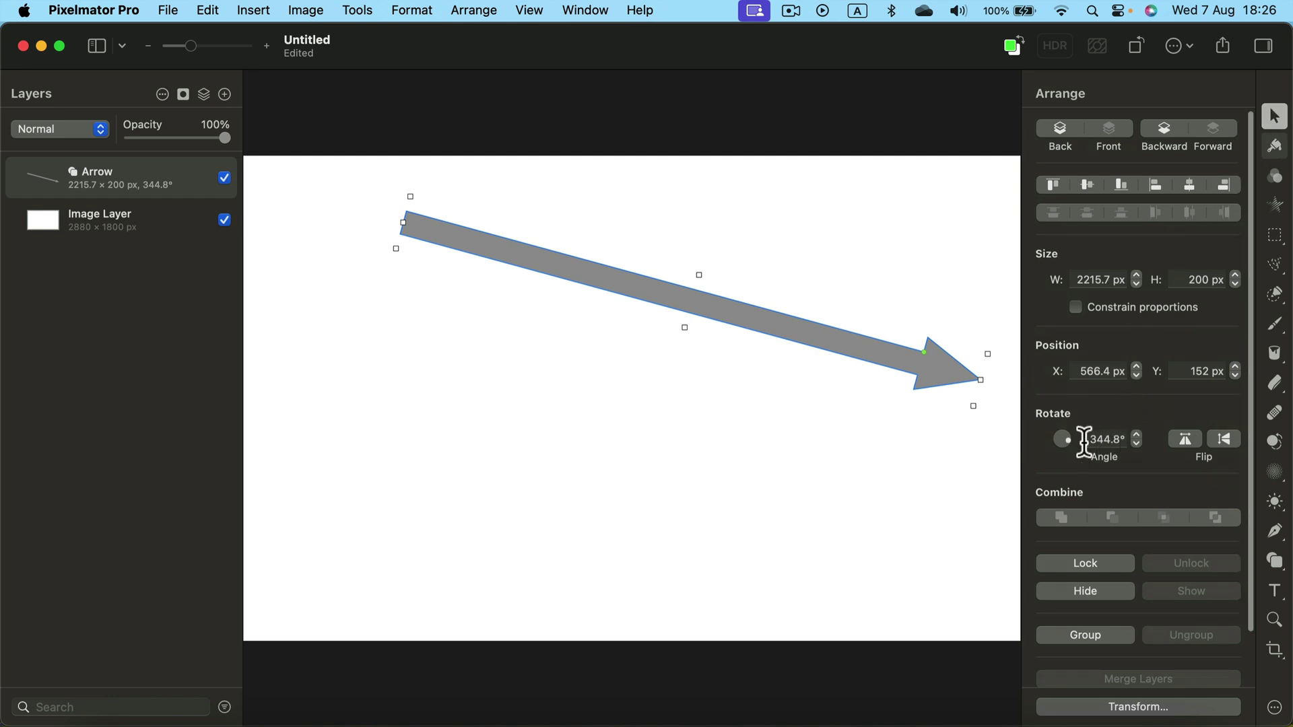
{"action": "left_click_drag", "start_coordinate": [1069, 441], "coordinate": [1045, 443]}
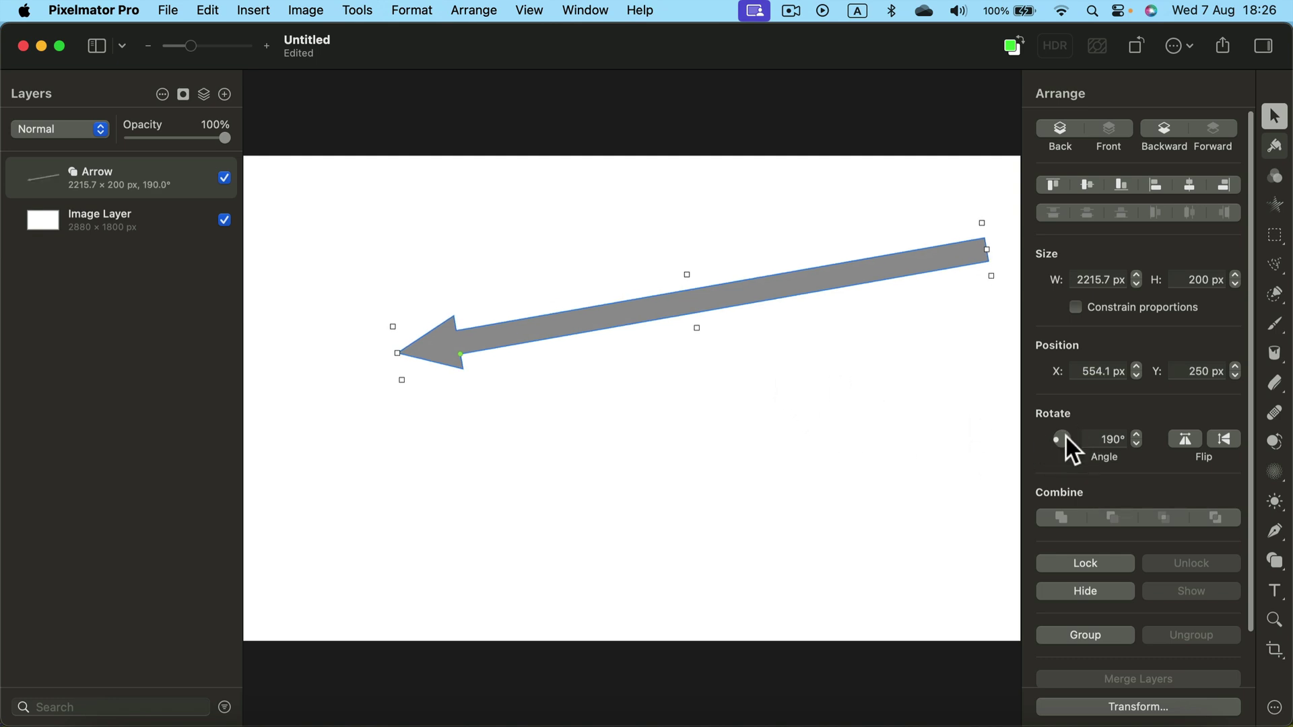
{"action": "key", "text": "Delete"}
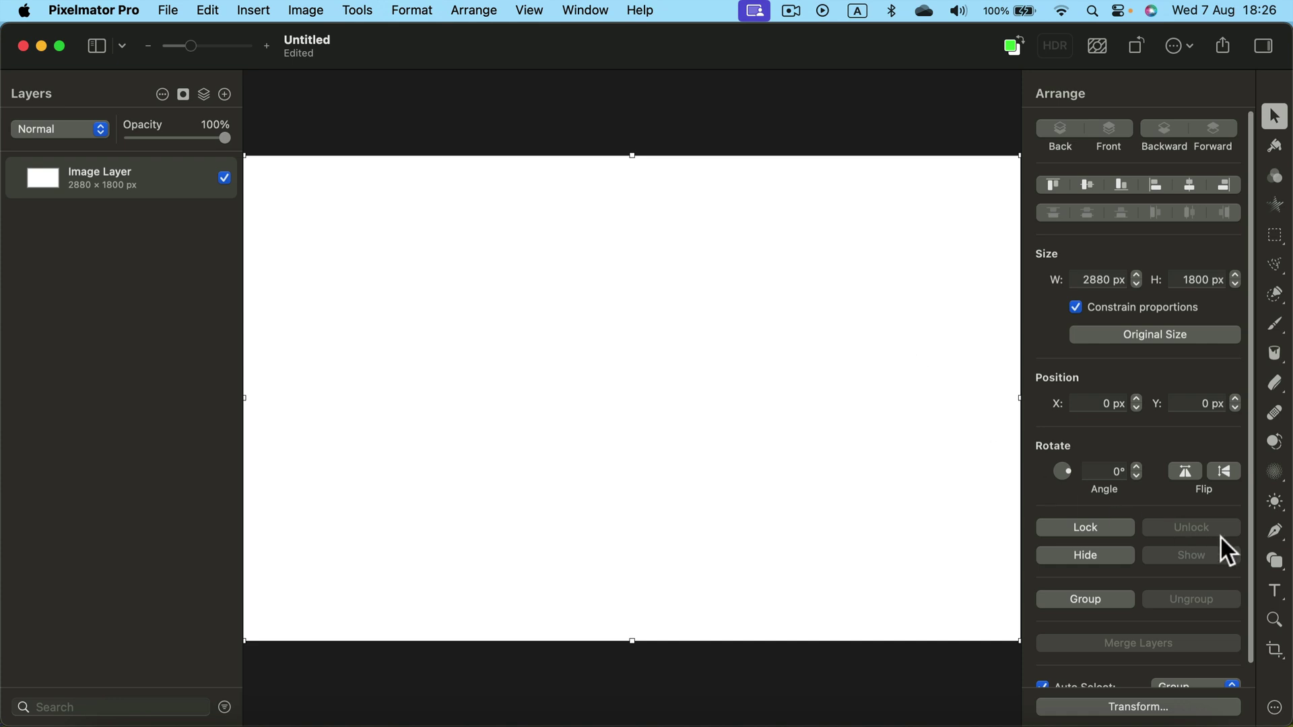
Draw a 1473.8 × 200 px Double-Headed Arrow at 323.6°, from upper left toward lower middle
{"action": "left_click", "coordinate": [1276, 562]}
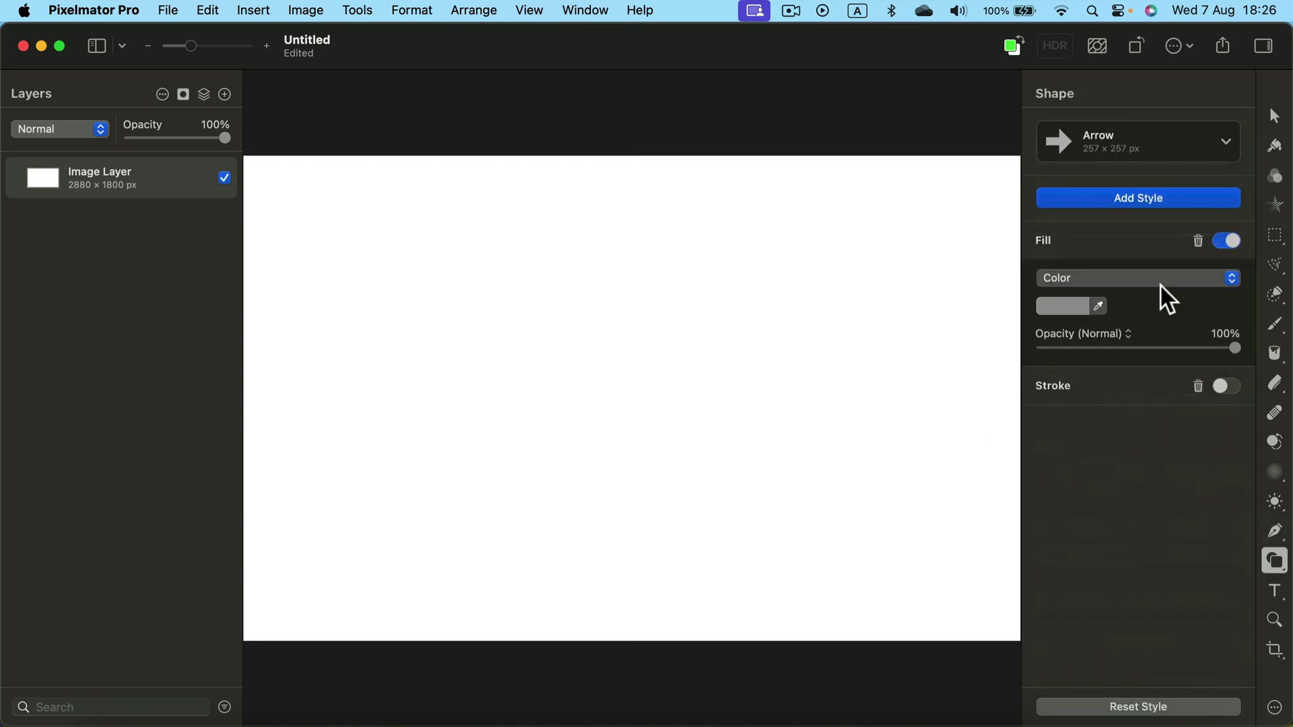
{"action": "left_click", "coordinate": [1087, 140]}
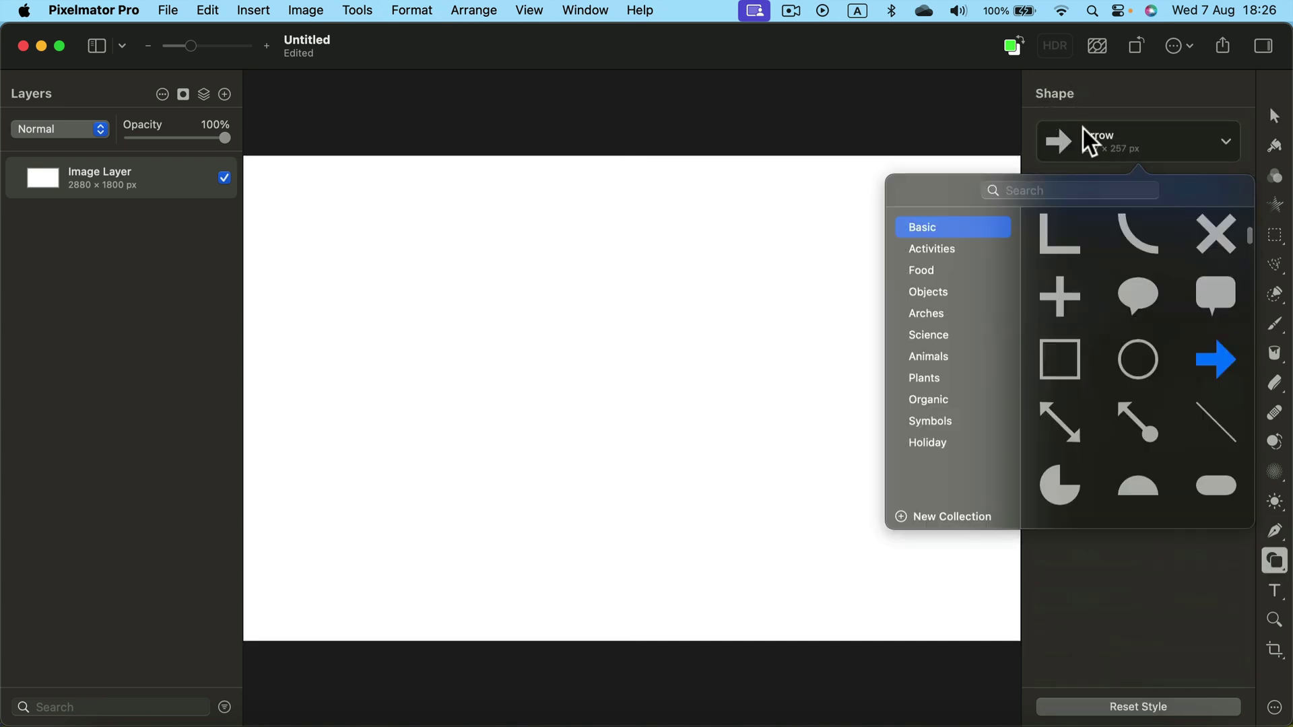
{"action": "left_click", "coordinate": [1060, 422]}
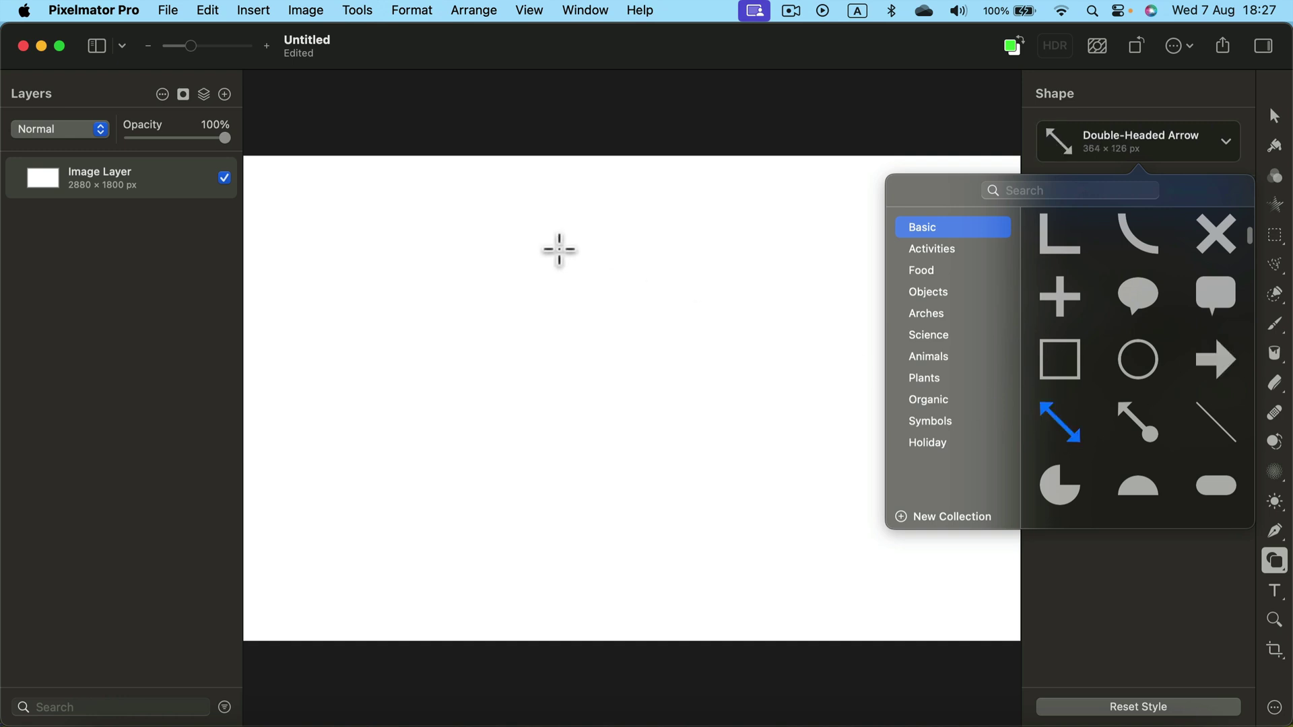
{"action": "mouse_move", "coordinate": [437, 244]}
{"action": "left_mouse_down"}
{"action": "mouse_move", "coordinate": [467, 301]}
{"action": "mouse_move", "coordinate": [759, 488]}
{"action": "left_mouse_up"}
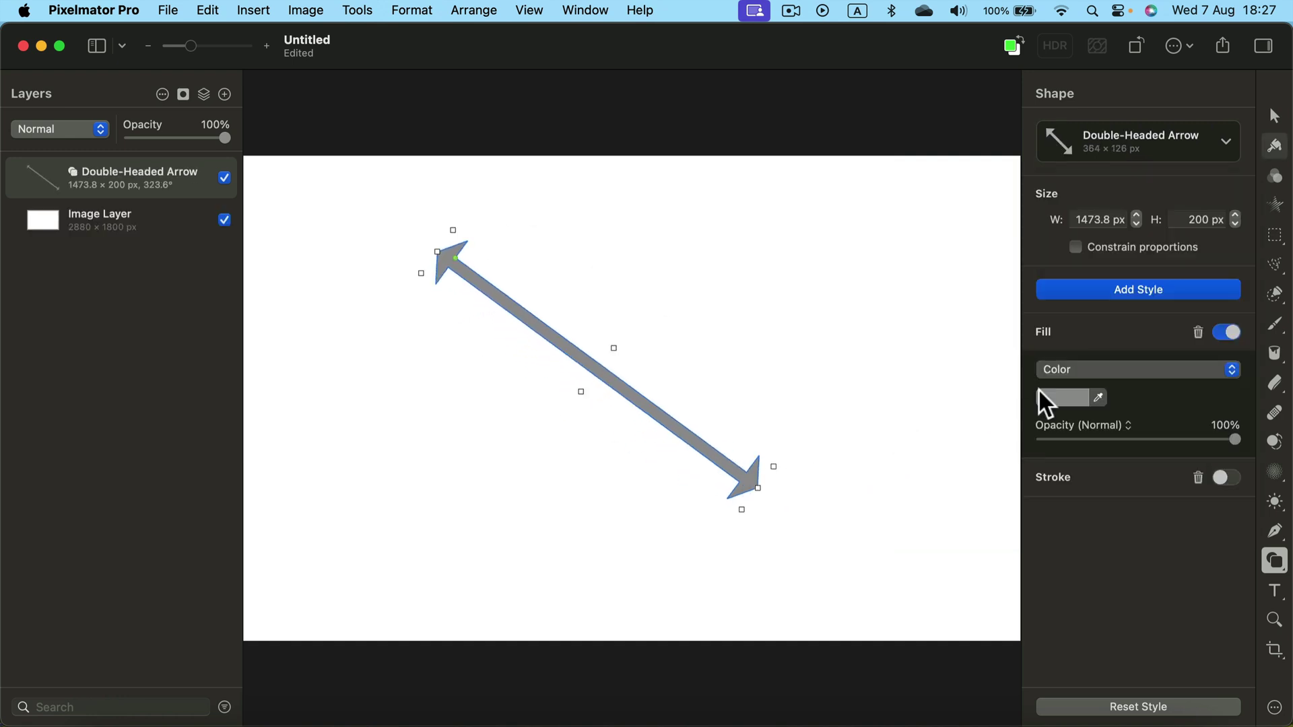
{"action": "key", "text": "Escape"}
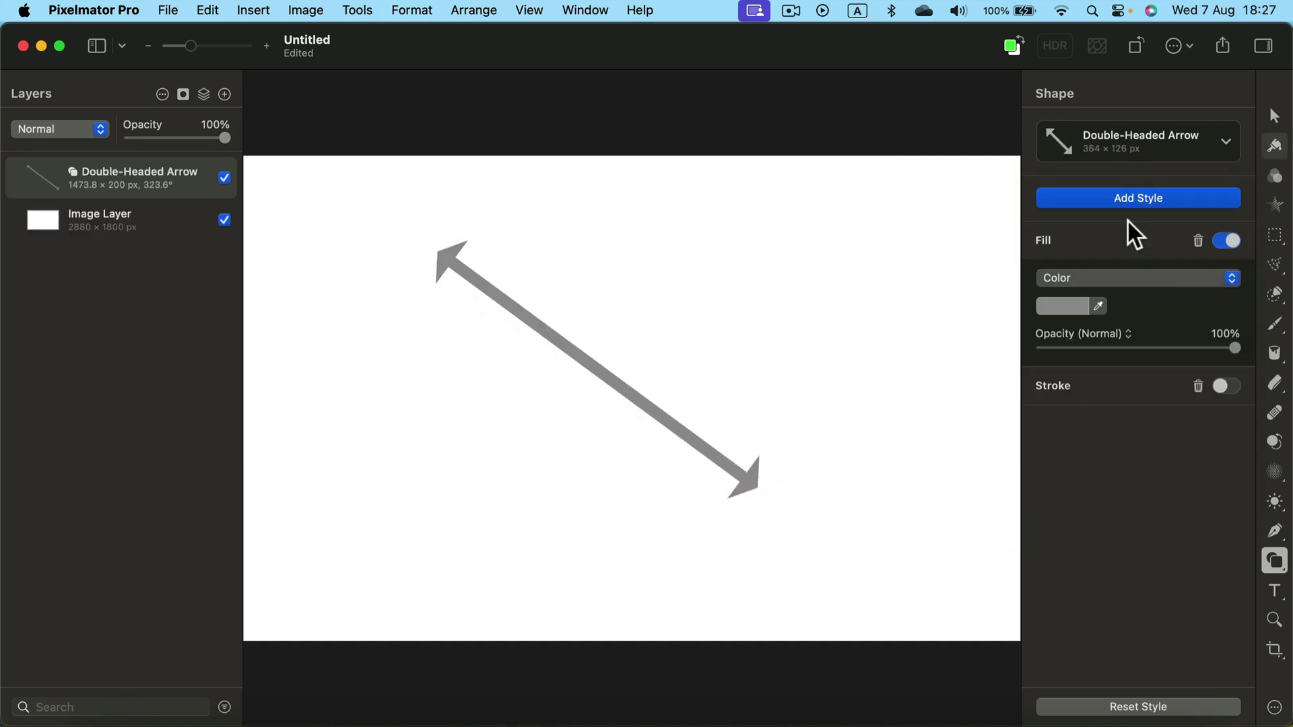
Add an Arrow from Point shape below the double arrow and a thin 902.2 px Line at upper right
{"action": "left_click", "coordinate": [1053, 150]}
{"action": "left_click", "coordinate": [1138, 428]}
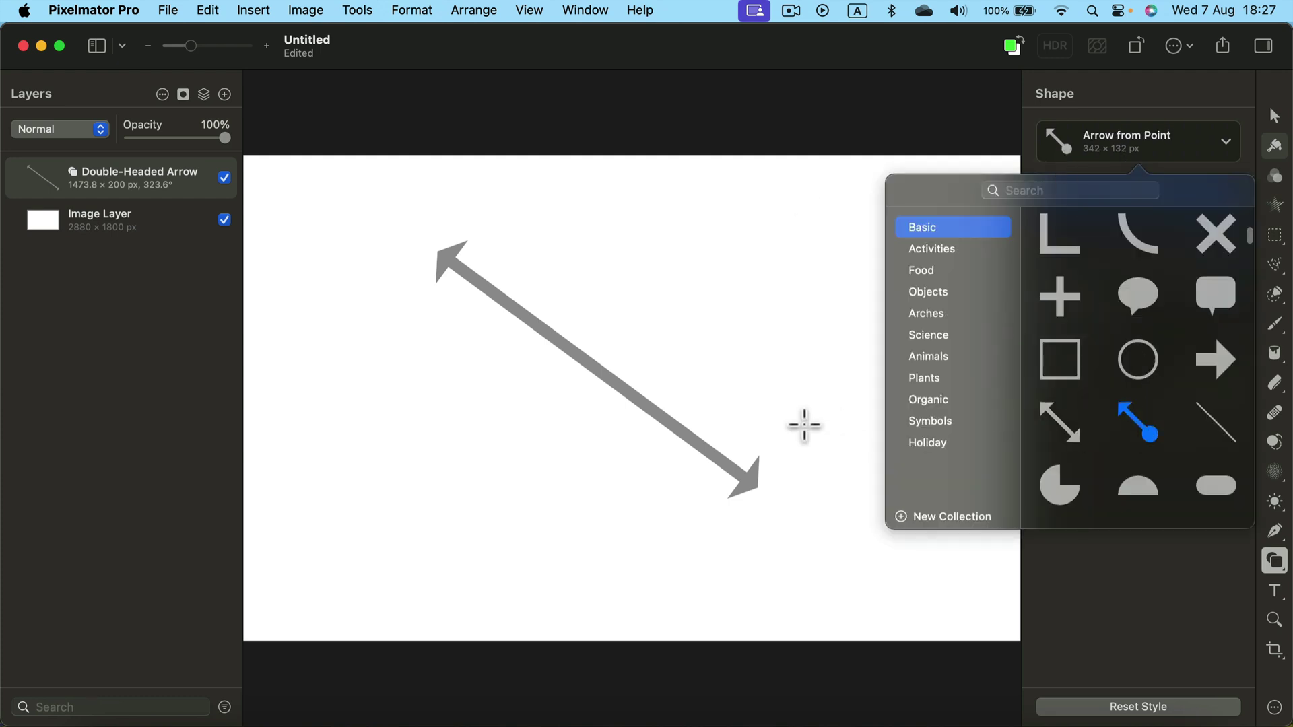
{"action": "left_click_drag", "start_coordinate": [379, 351], "coordinate": [688, 570]}
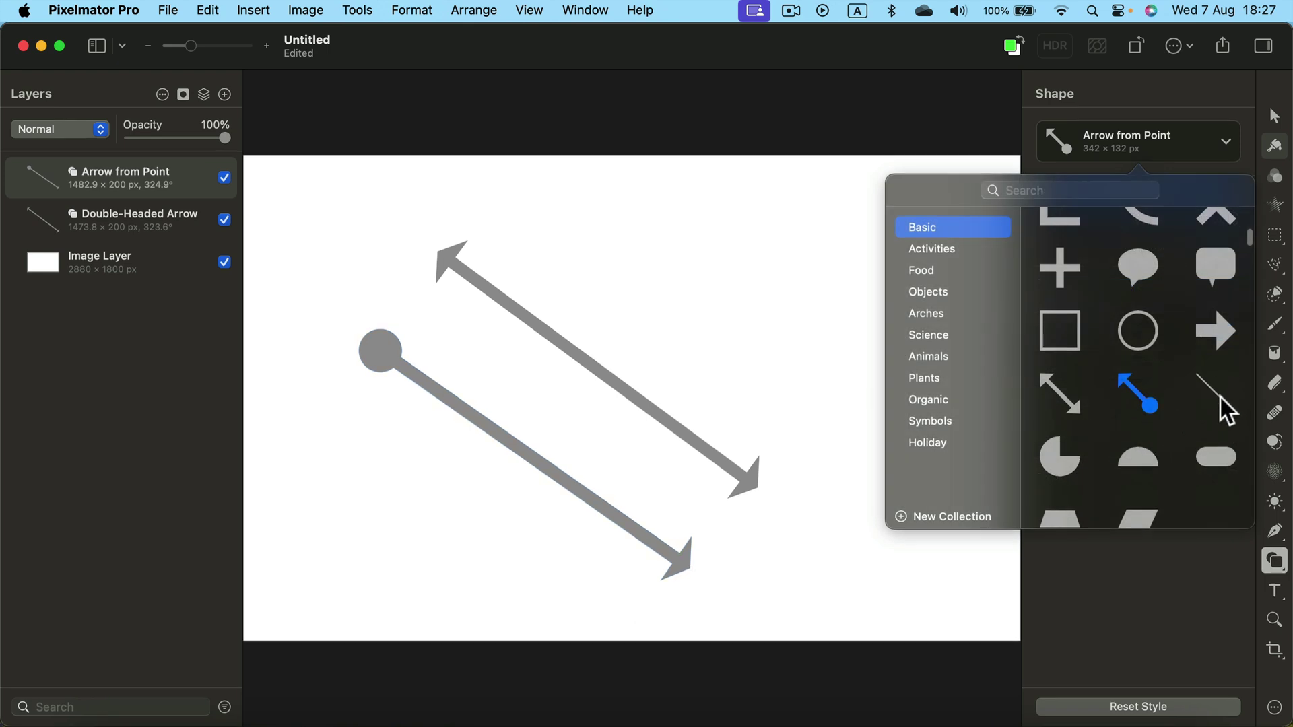
{"action": "left_click", "coordinate": [1220, 401]}
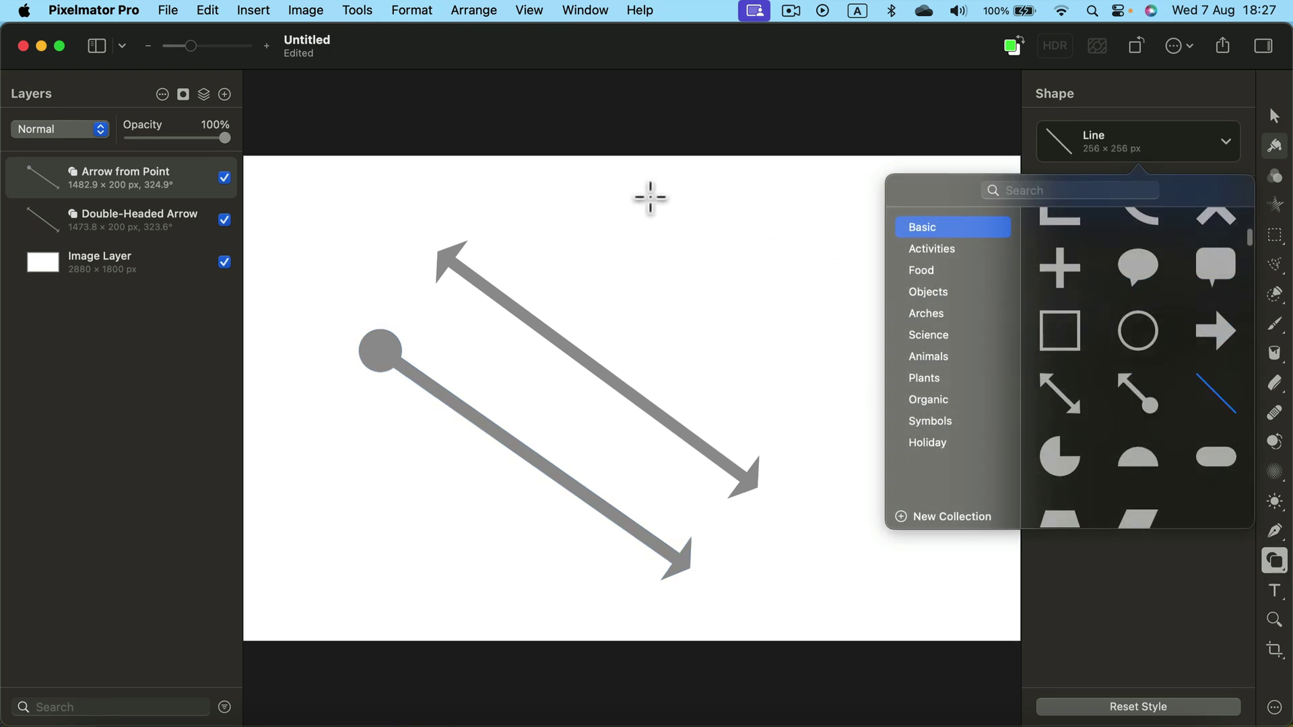
{"action": "left_click_drag", "start_coordinate": [634, 202], "coordinate": [795, 389]}
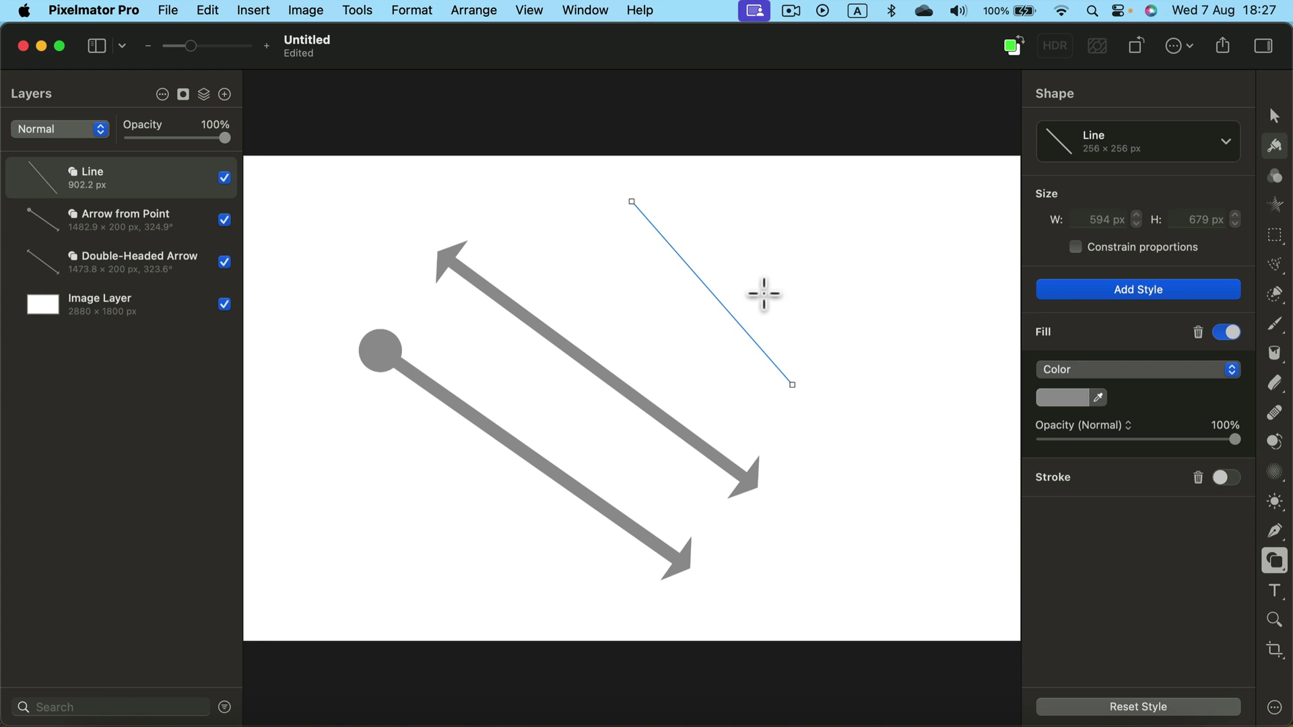
Delete the three shape layers together, leaving the blank Image Layer, and switch to the Pen tool
{"action": "left_click", "coordinate": [1275, 116]}
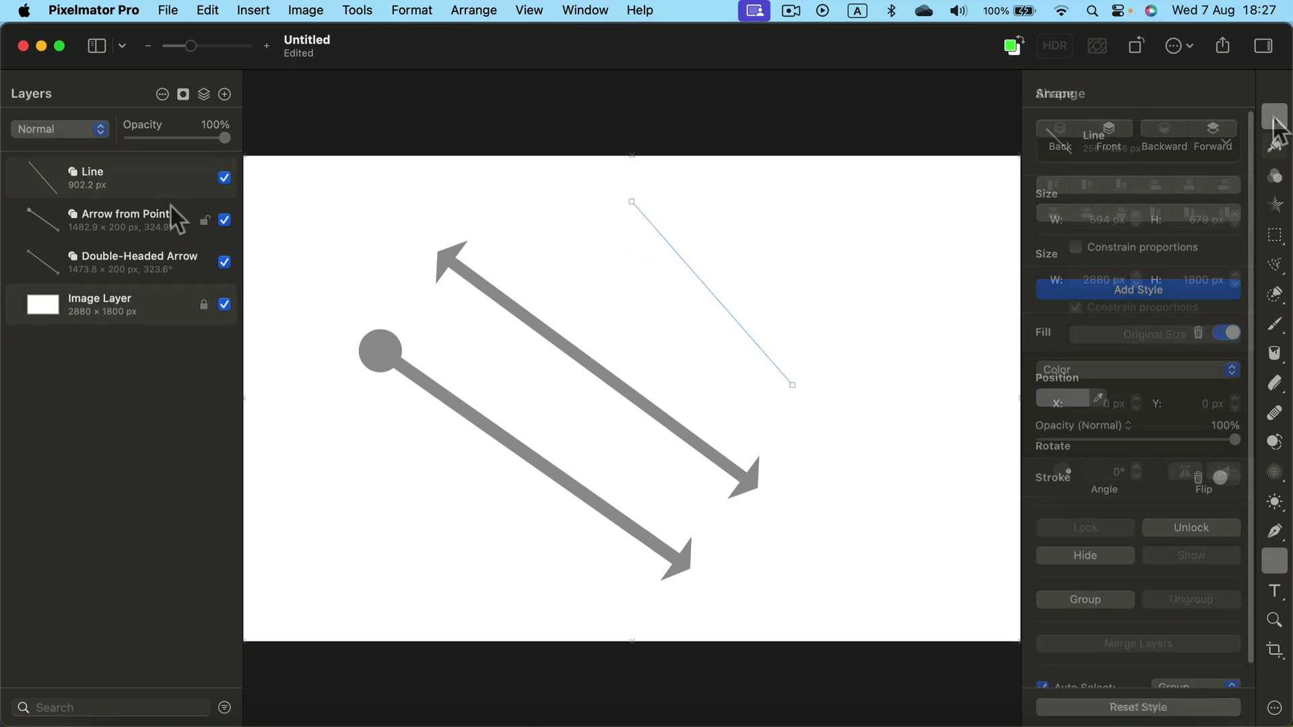
{"action": "left_click", "coordinate": [135, 264], "text": "shift"}
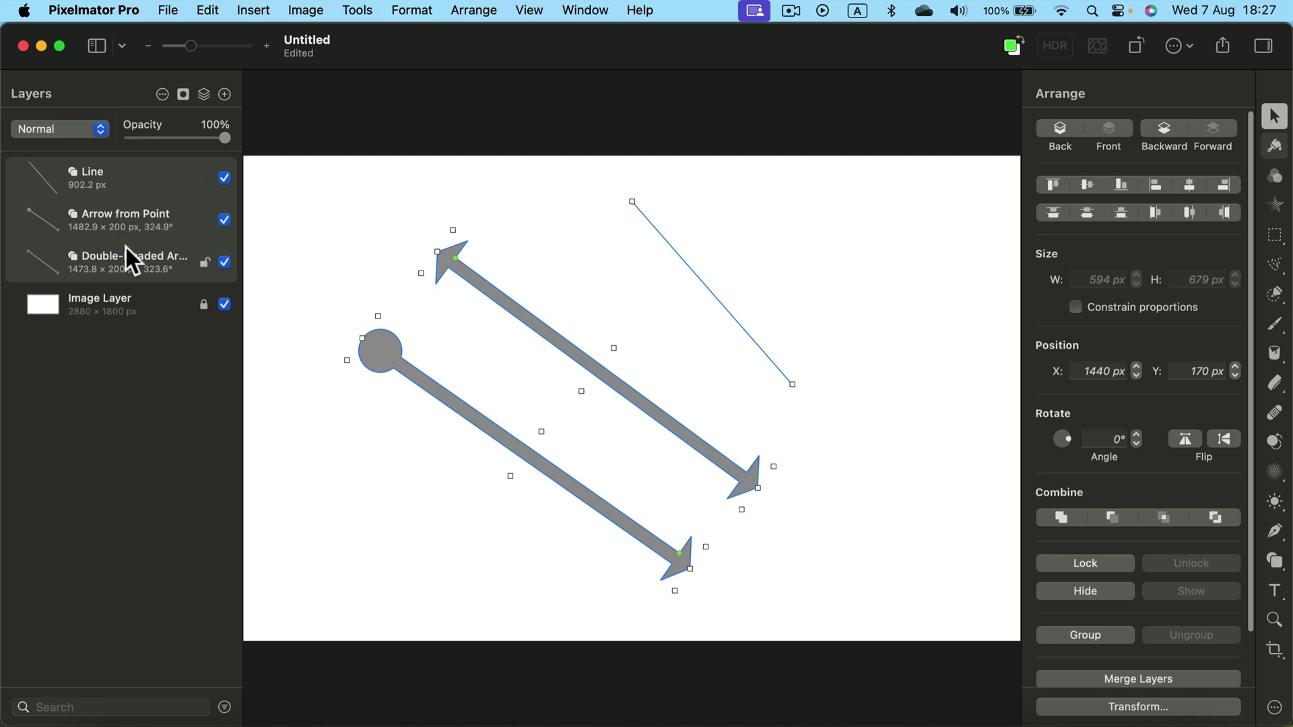
{"action": "key", "text": "Delete"}
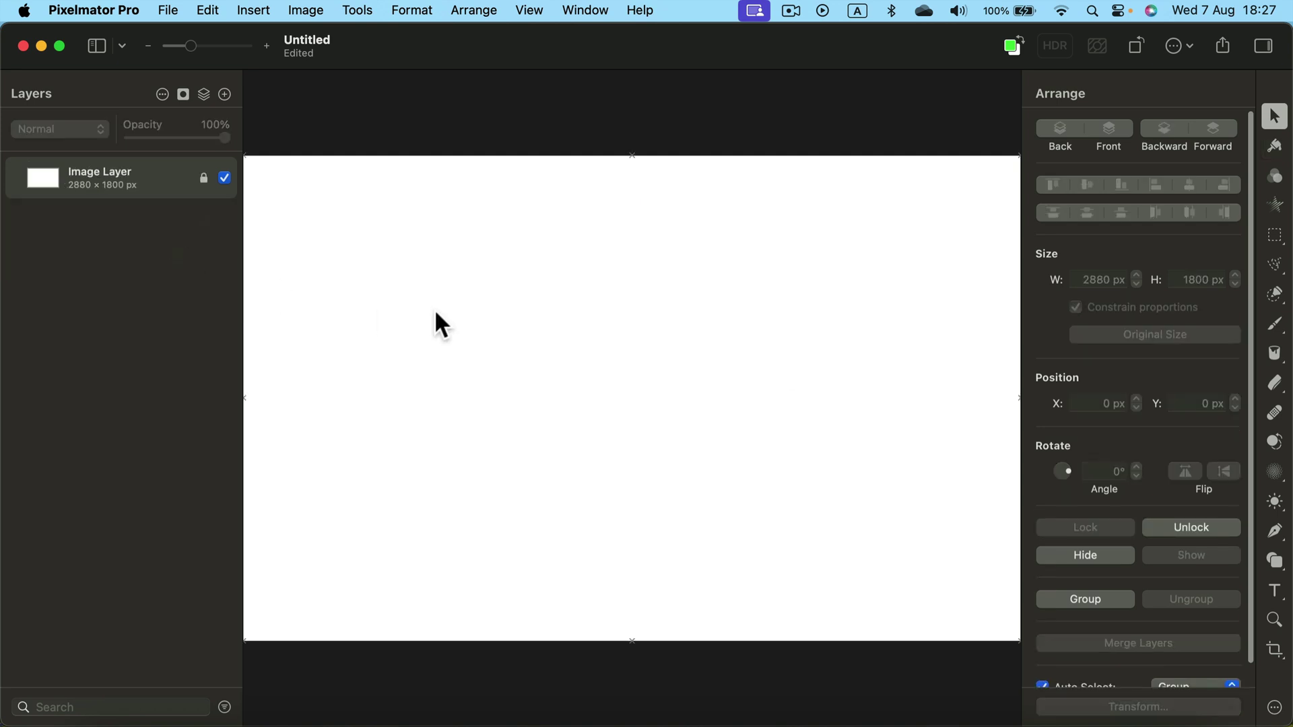
{"action": "left_click", "coordinate": [1277, 534]}
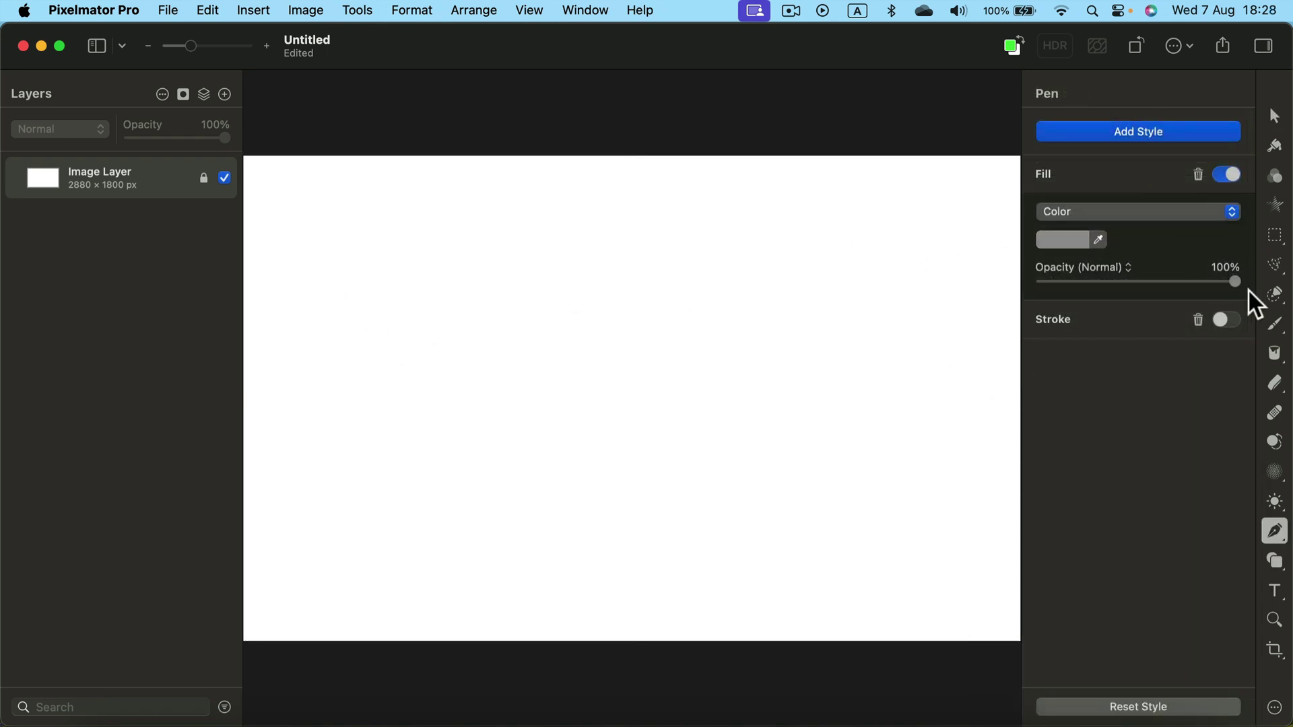
With fill off and stroke on, draw a four-anchor wavy path across the upper canvas
{"action": "left_click", "coordinate": [1224, 320]}
{"action": "left_click", "coordinate": [1225, 176]}
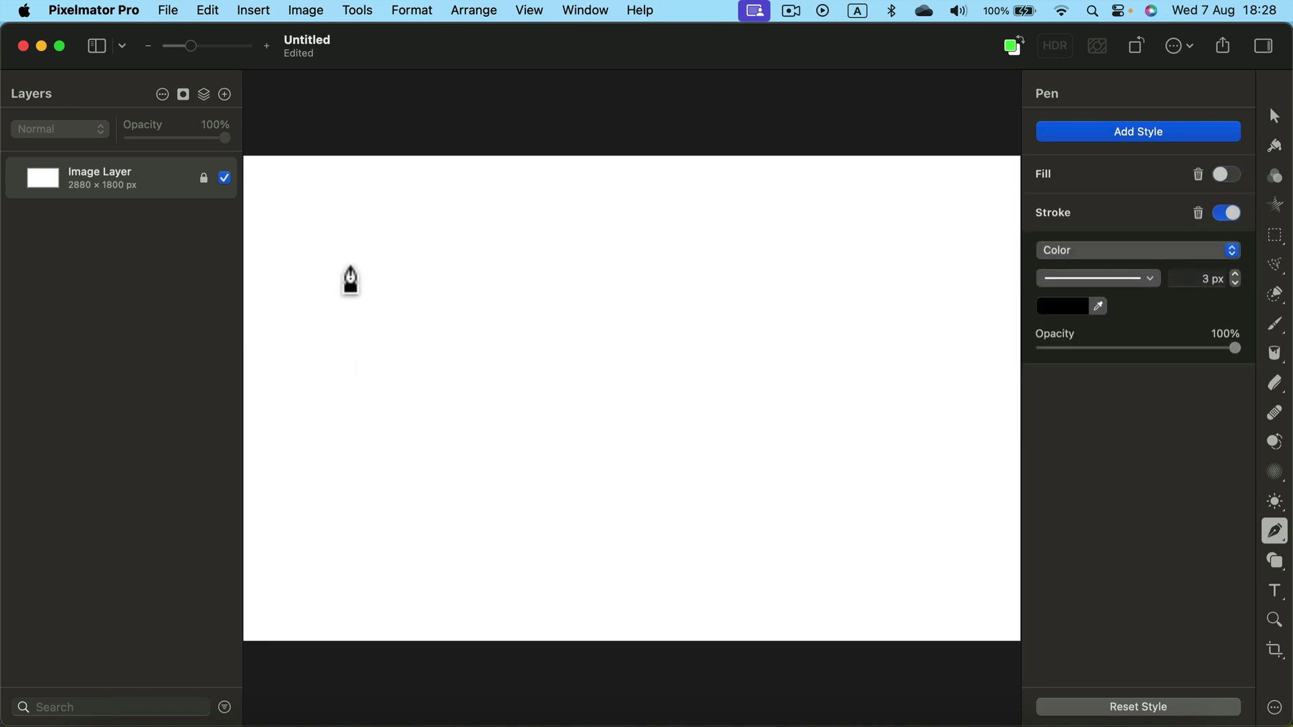
{"action": "left_click_drag", "start_coordinate": [344, 278], "coordinate": [362, 256]}
{"action": "left_click_drag", "start_coordinate": [456, 262], "coordinate": [505, 305]}
{"action": "left_click_drag", "start_coordinate": [610, 333], "coordinate": [666, 322]}
{"action": "left_click_drag", "start_coordinate": [757, 260], "coordinate": [776, 247]}
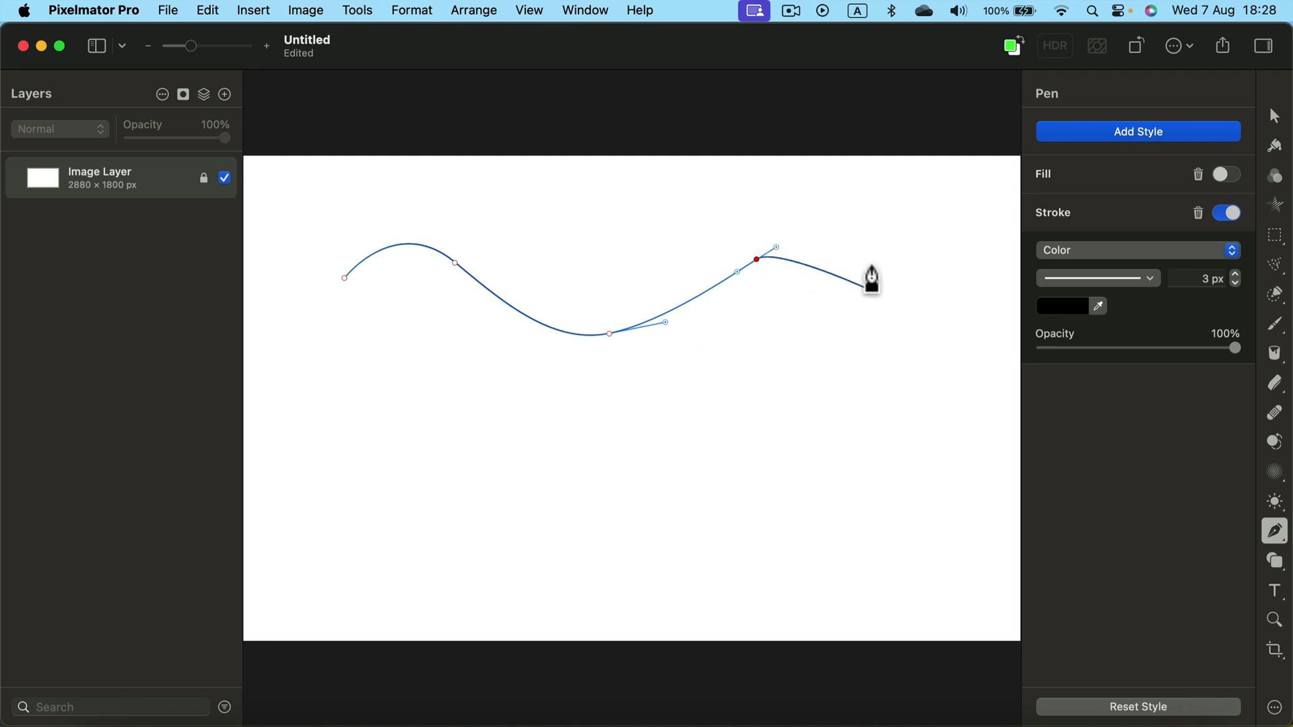
{"action": "key", "text": "Return"}
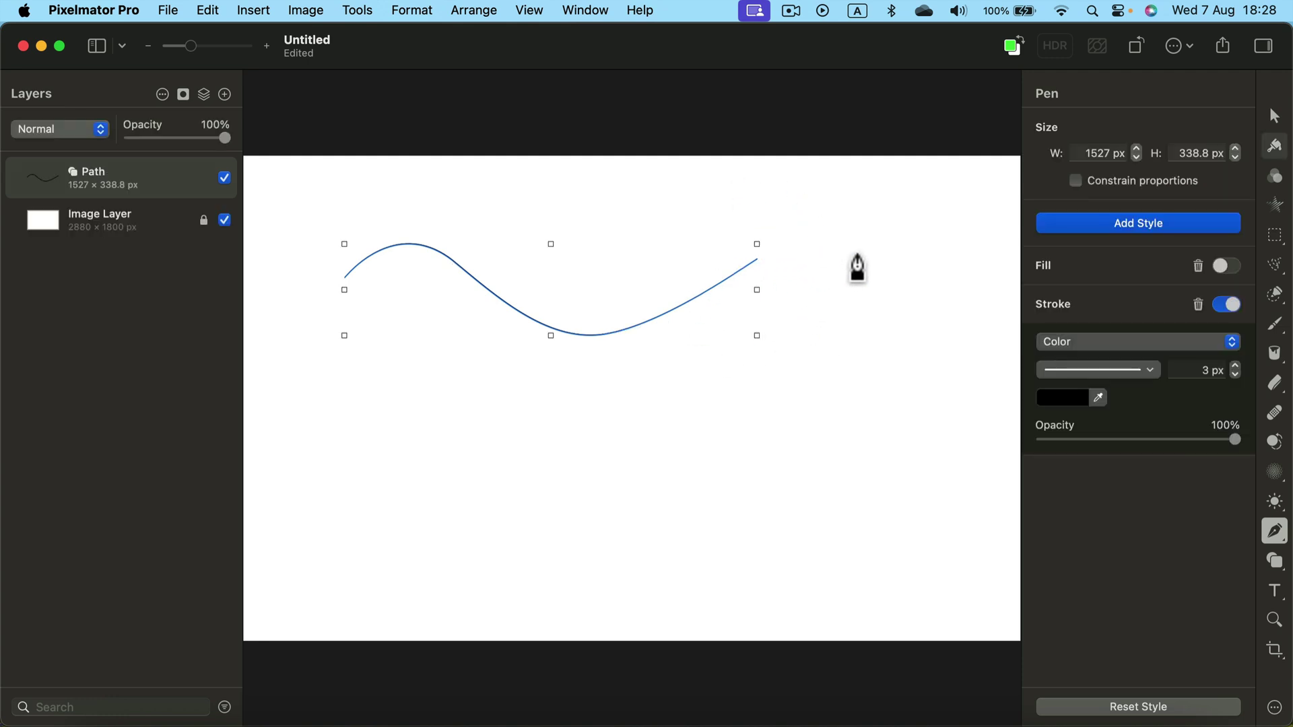
Raise the path's black stroke width to 58 px
{"action": "left_click", "coordinate": [1236, 367]}
{"action": "left_click", "coordinate": [1236, 367]}
{"action": "left_click", "coordinate": [1236, 367]}
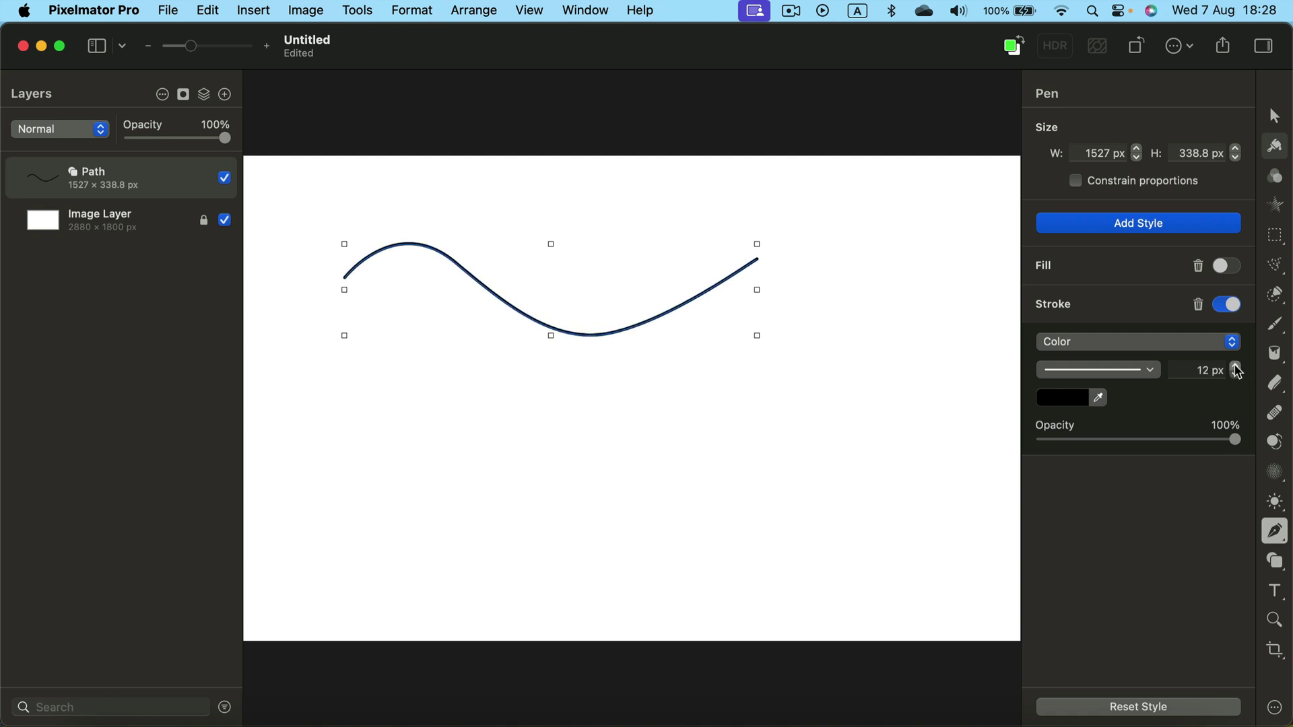
{"action": "left_click", "coordinate": [1236, 367]}
{"action": "left_click", "coordinate": [1237, 368]}
{"action": "left_click", "coordinate": [1237, 368]}
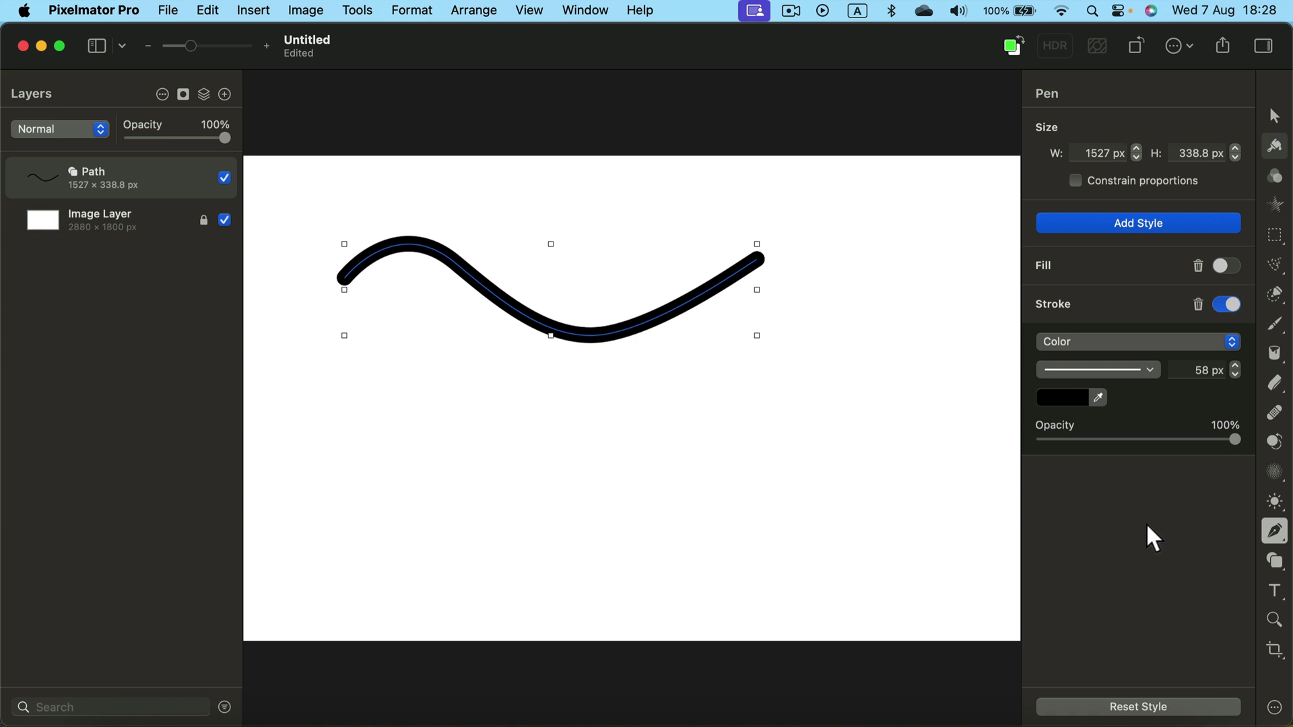
Draw a 262 × 227 px Triangle, rotate it to 307.9°, and move it onto the line's right end
{"action": "left_click", "coordinate": [1276, 563]}
{"action": "left_click", "coordinate": [1111, 143]}
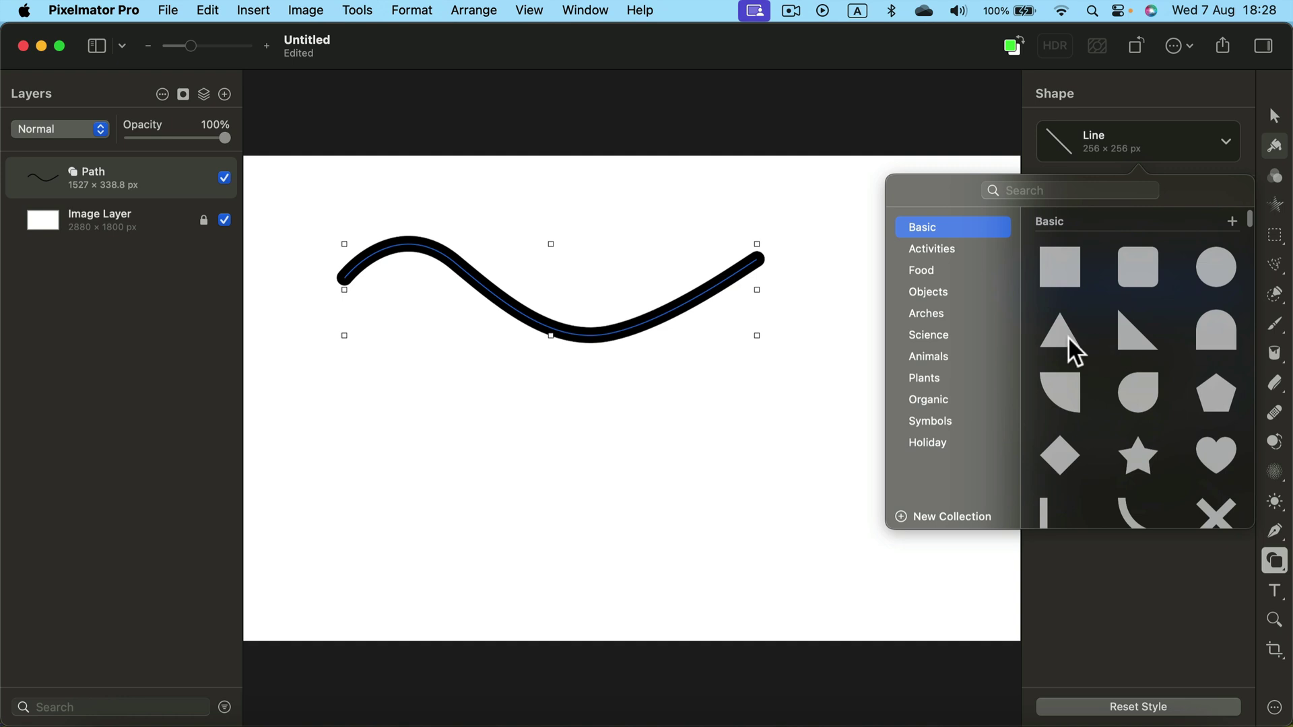
{"action": "left_click", "coordinate": [1057, 333]}
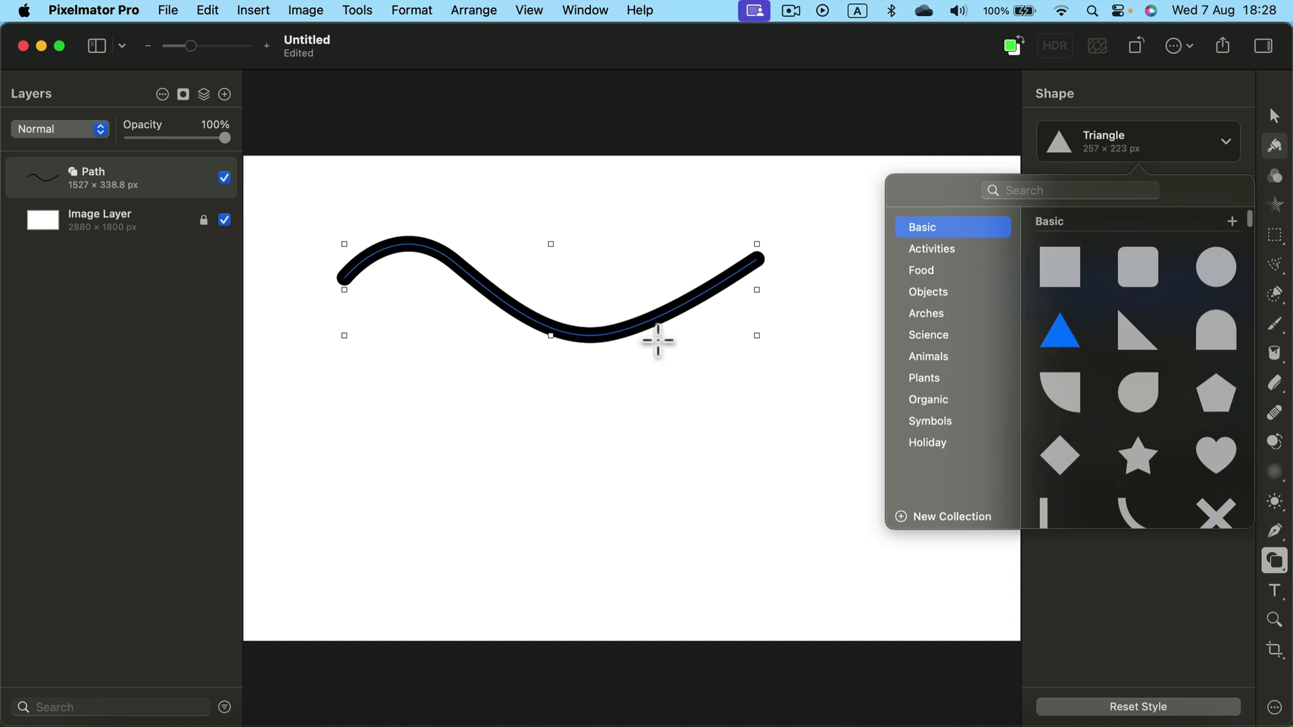
{"action": "left_click_drag", "start_coordinate": [725, 413], "coordinate": [878, 179]}
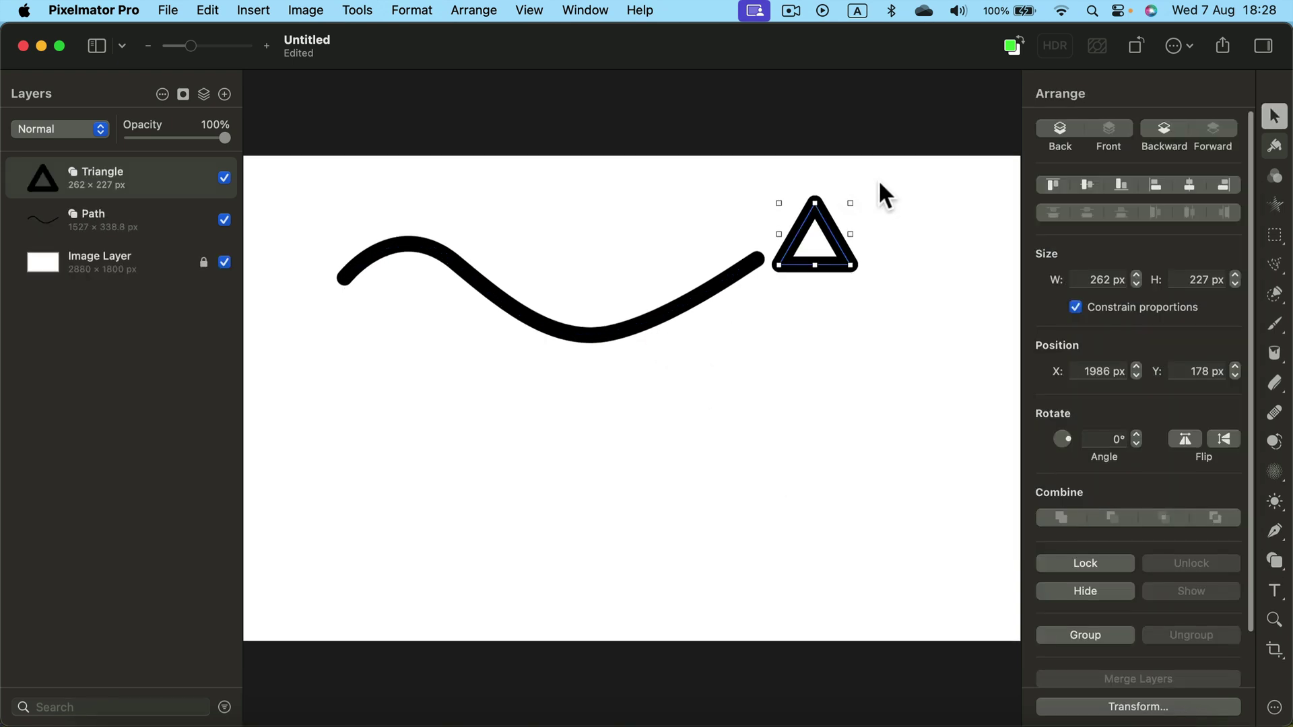
{"action": "left_click_drag", "start_coordinate": [1066, 437], "coordinate": [1074, 452]}
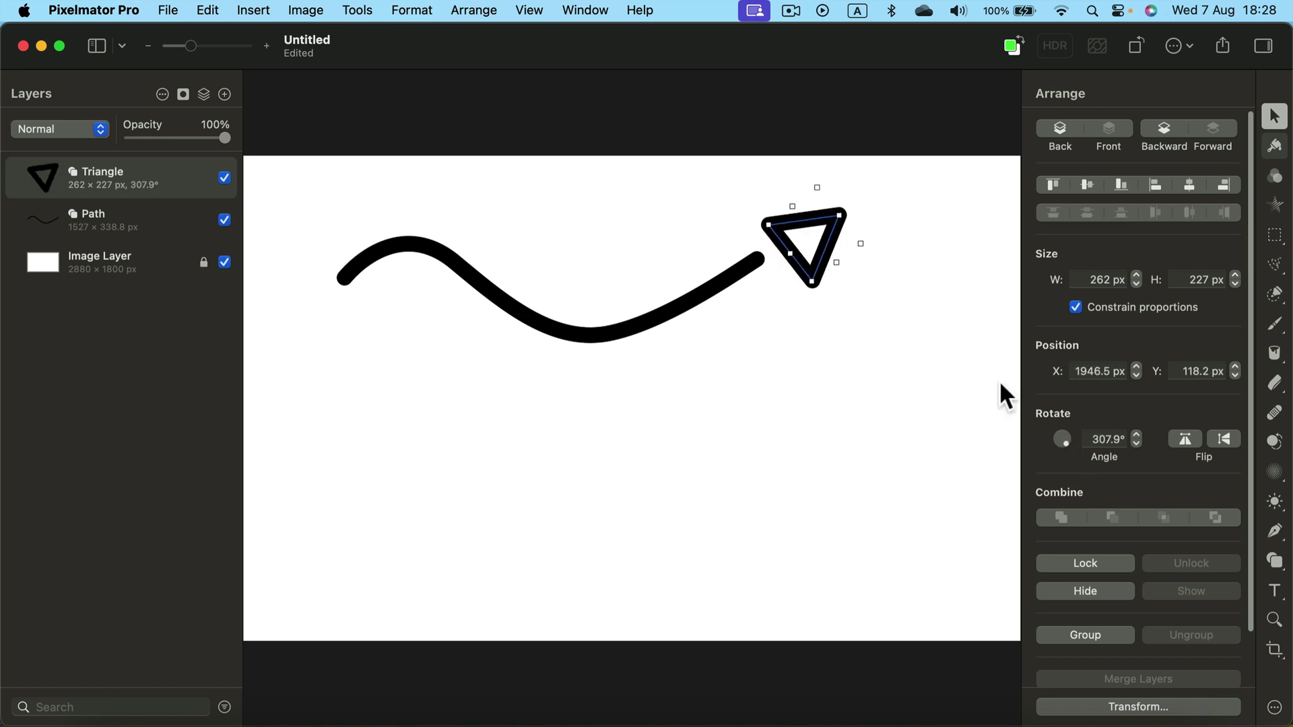
{"action": "left_click_drag", "start_coordinate": [829, 236], "coordinate": [796, 236]}
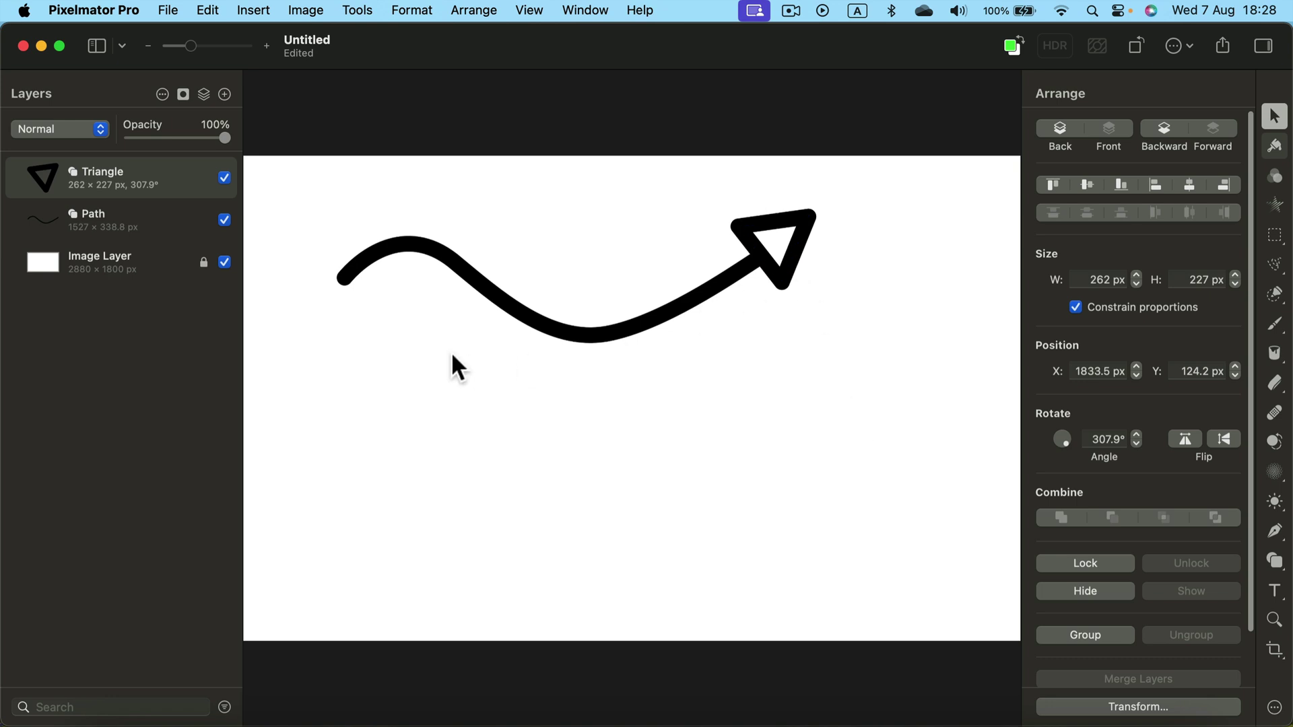